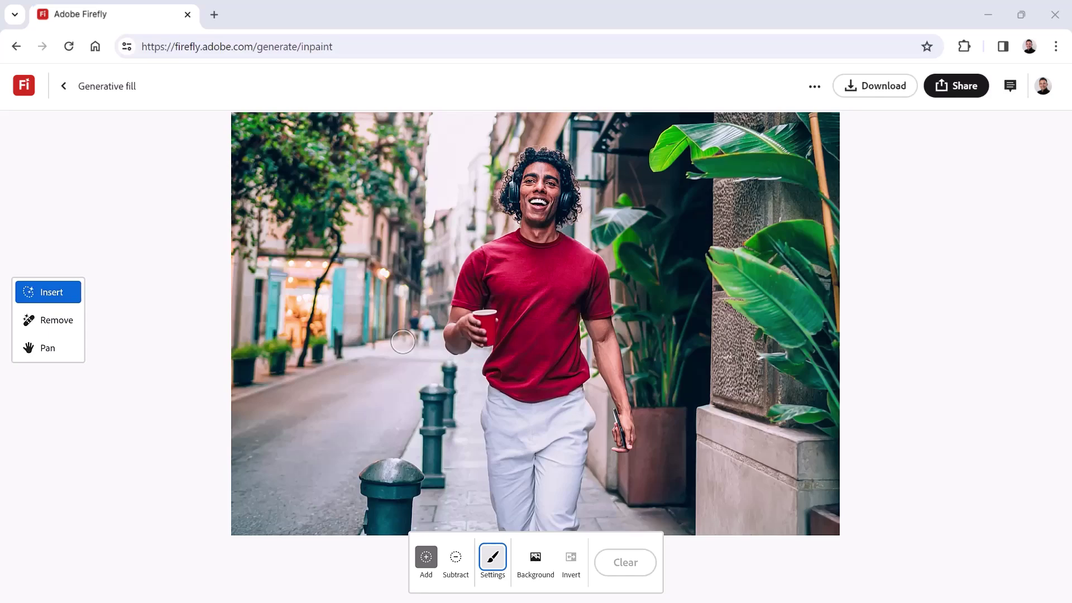
Step: Mask the road and lower-left area, then generate fills from the prompt 'Venetian Canal'
mouse_move(402, 342)
left_mouse_down()
mouse_move(420, 321)
mouse_move(366, 474)
mouse_move(237, 408)
mouse_move(332, 520)
mouse_move(405, 357)
mouse_move(335, 385)
mouse_move(263, 541)
left_mouse_up()
type("Venetian Canal")
key("Return")
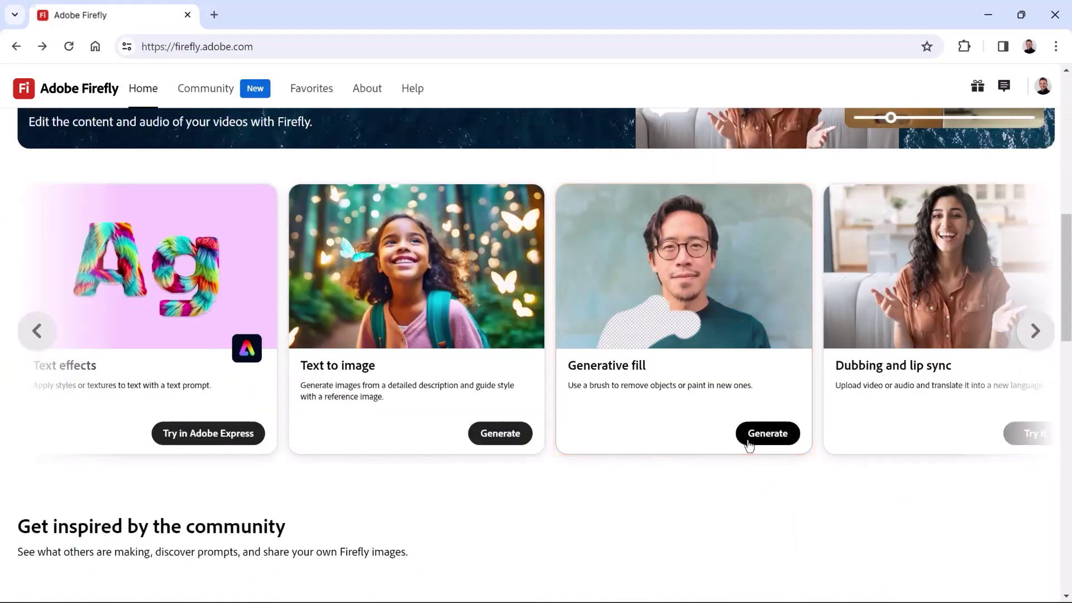
Step: Start a new project from the Generative fill card on the Firefly home page
left_click(767, 434)
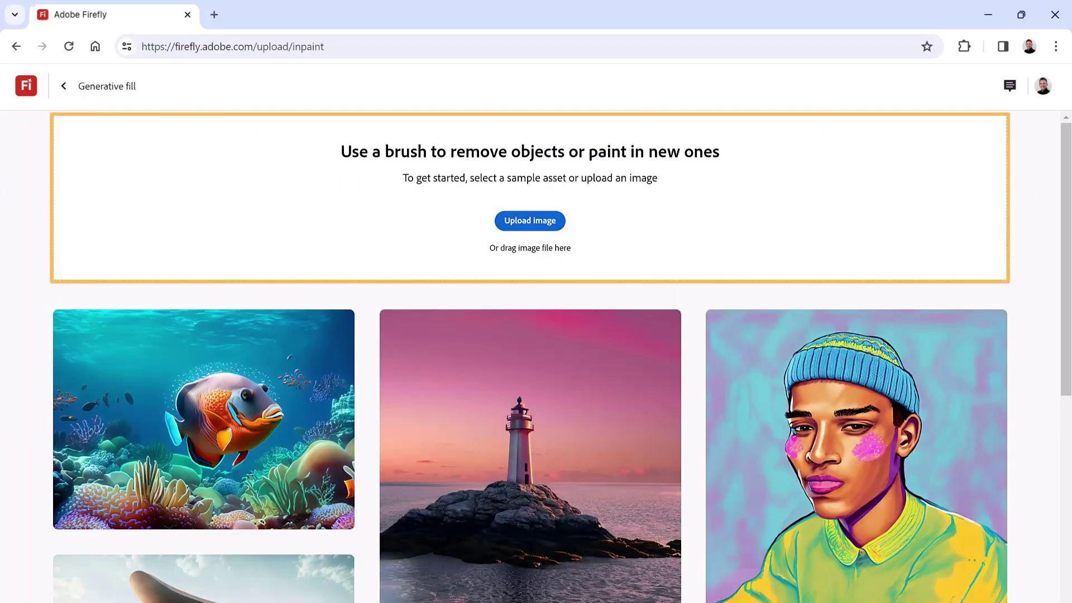
Step: Upload the street photo into the Generative fill editor by dragging it onto the upload zone
left_click_drag(3, 268, 541, 227)
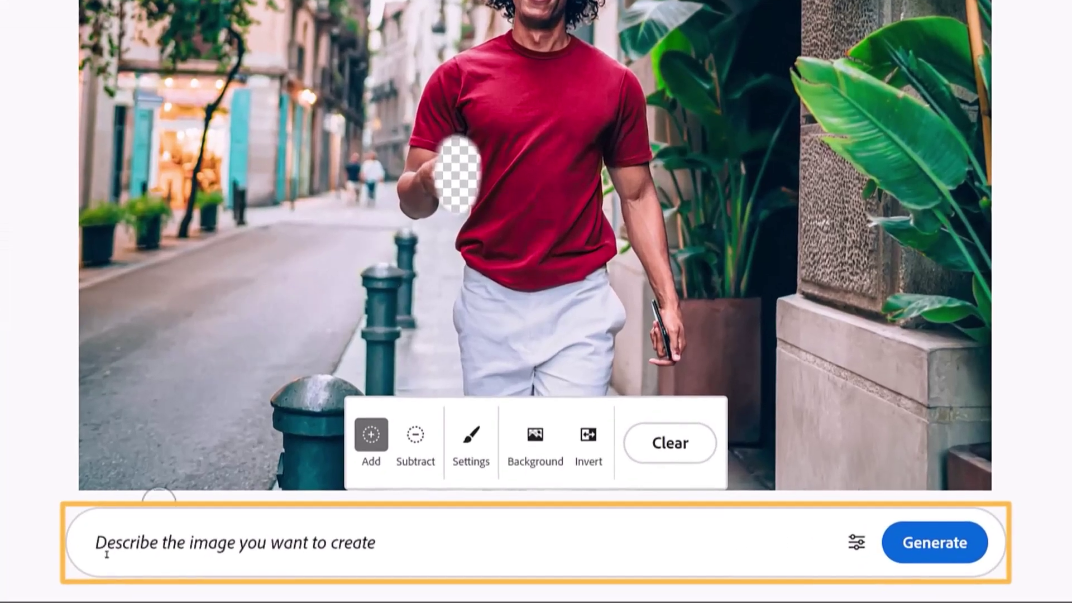
Step: Generate fills for the masked hand area with the prompt 'Red Coffee Cup'
left_click(249, 576)
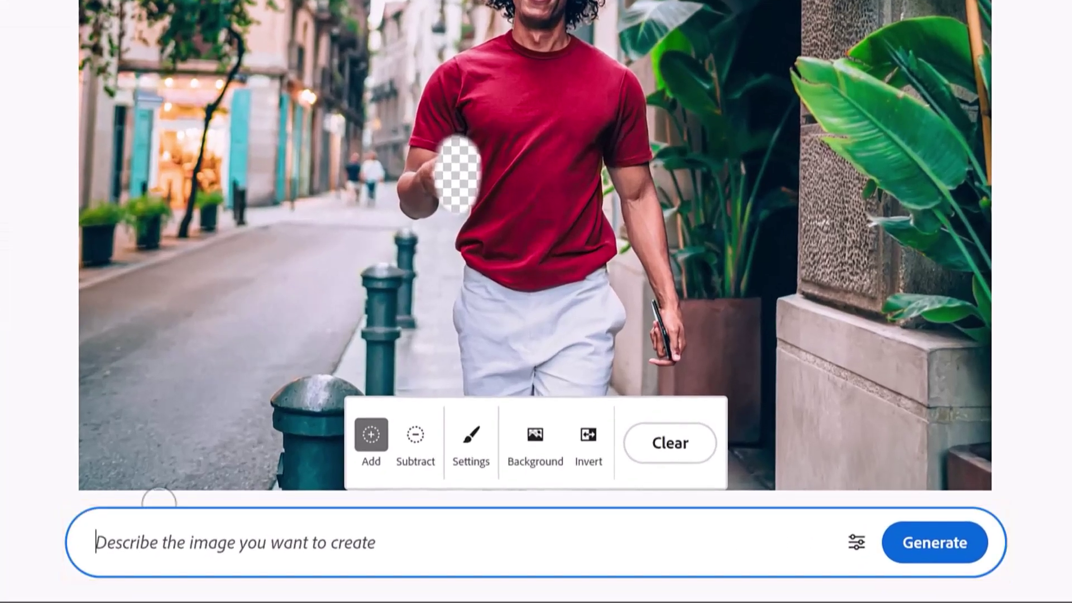
type("Red Coffee C")
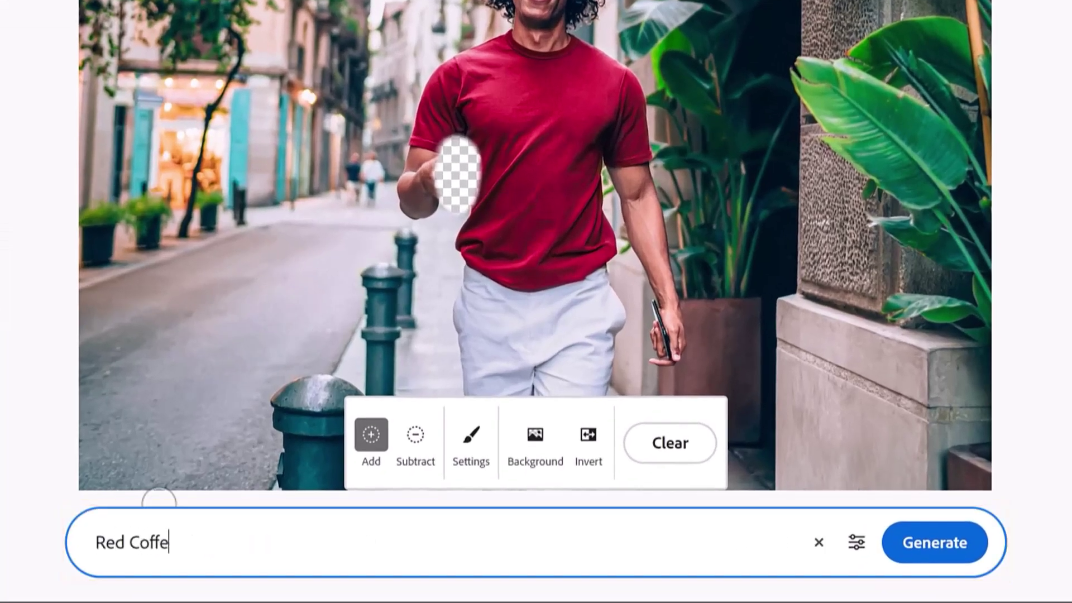
type("up")
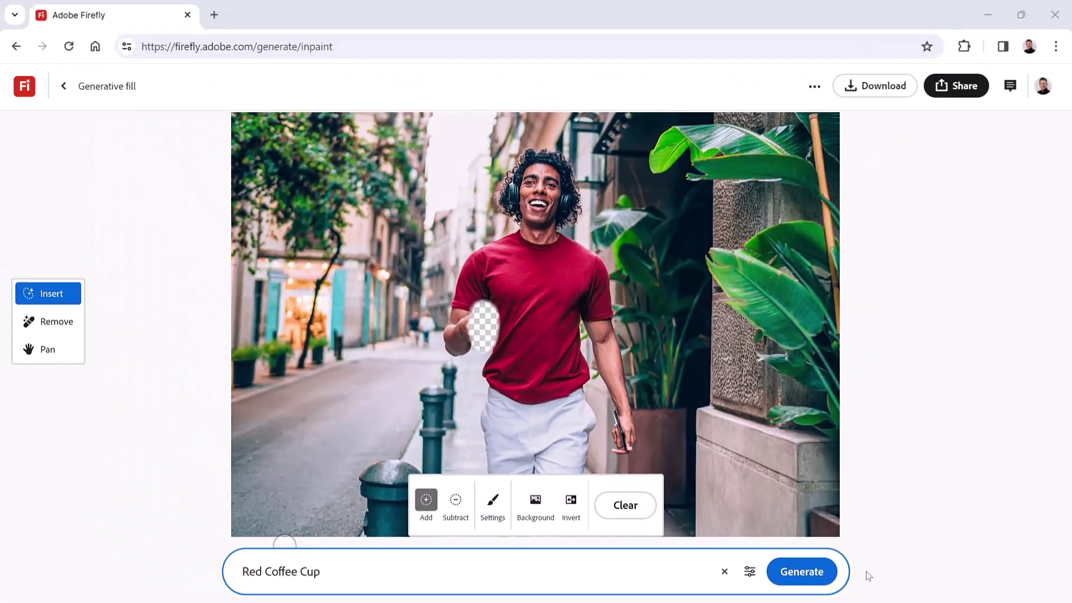
key("Return")
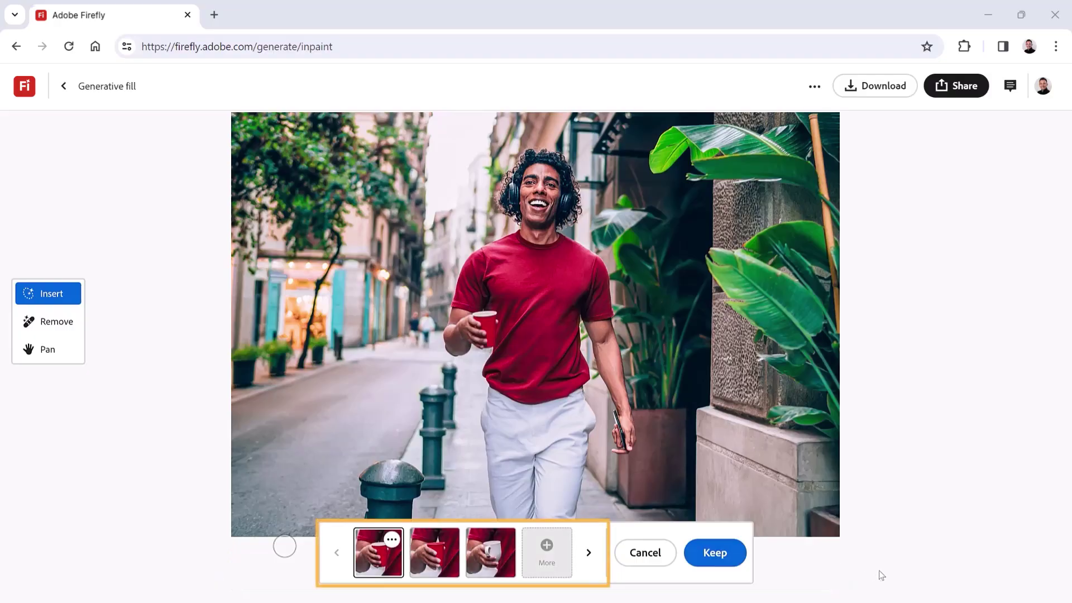
Step: Compare the cup variations, request more, then keep the first red coffee cup result
left_click(445, 561)
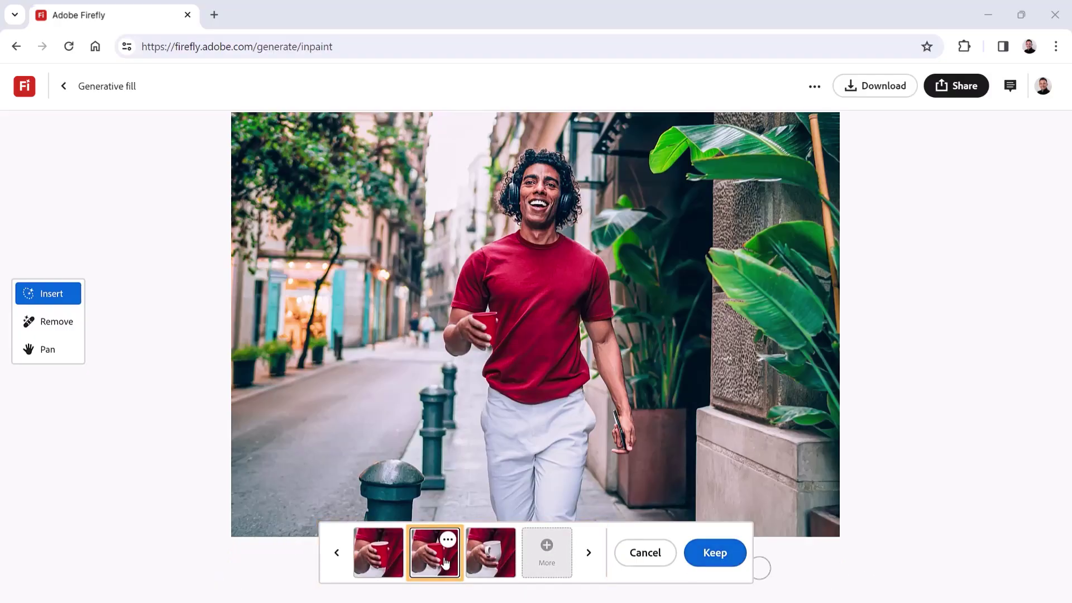
left_click(493, 565)
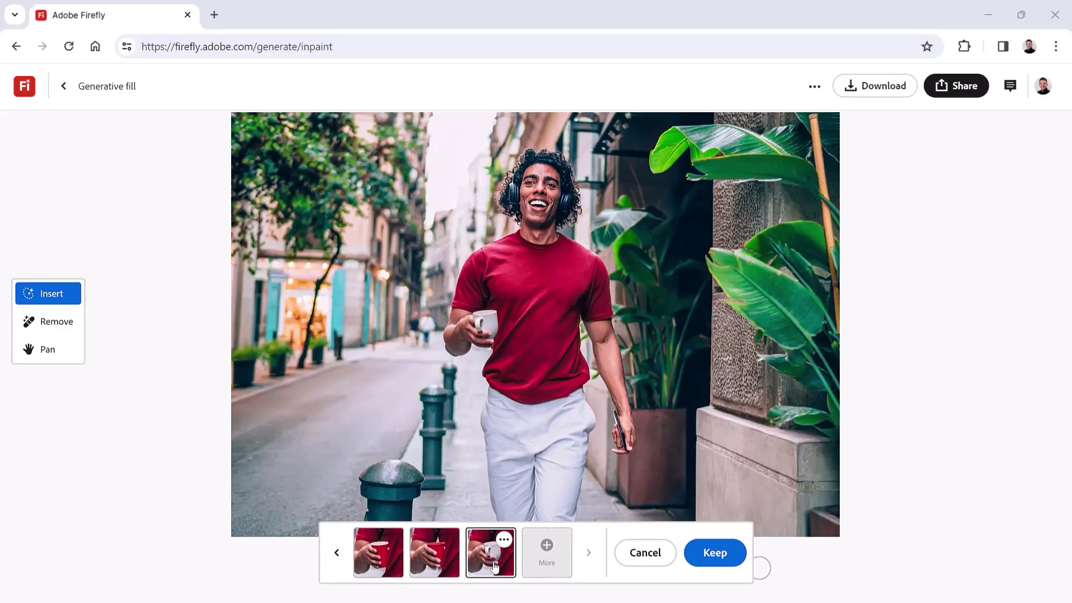
left_click(549, 573)
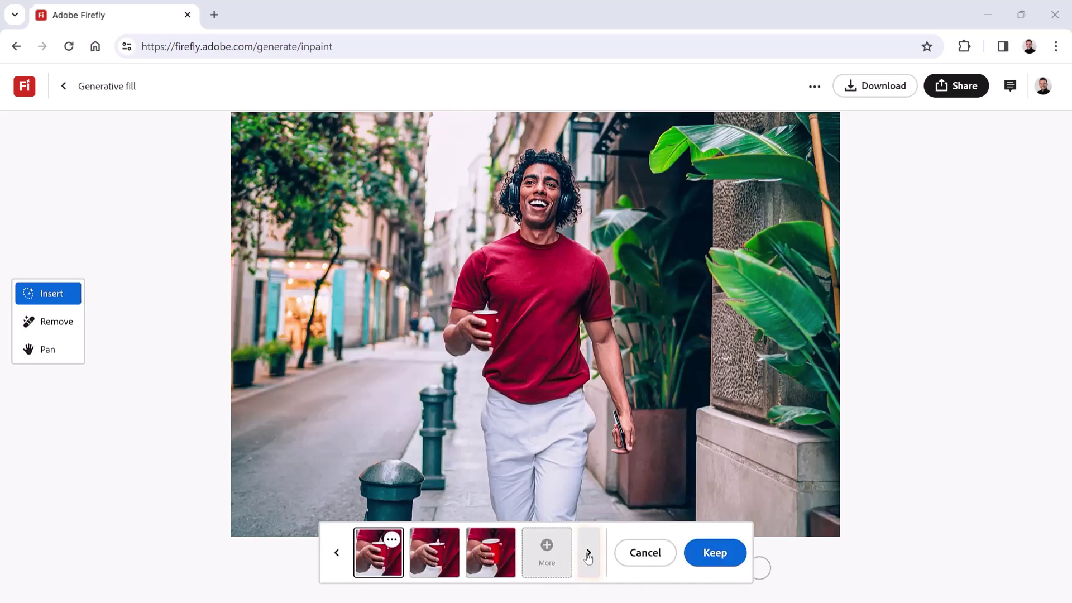
left_click(587, 557)
left_click(589, 554)
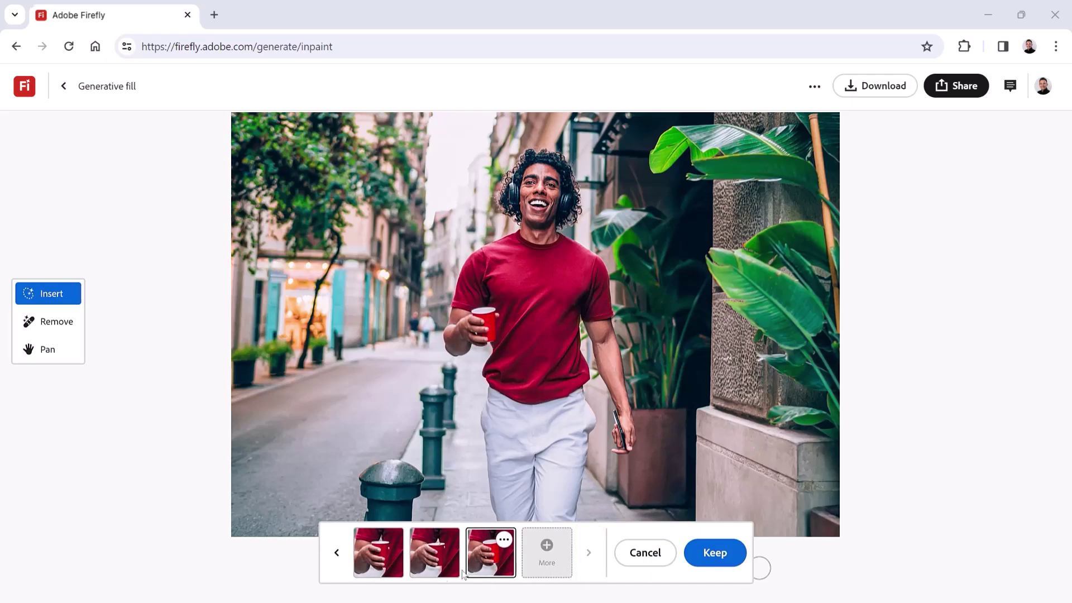
left_click(338, 561)
left_click(338, 561)
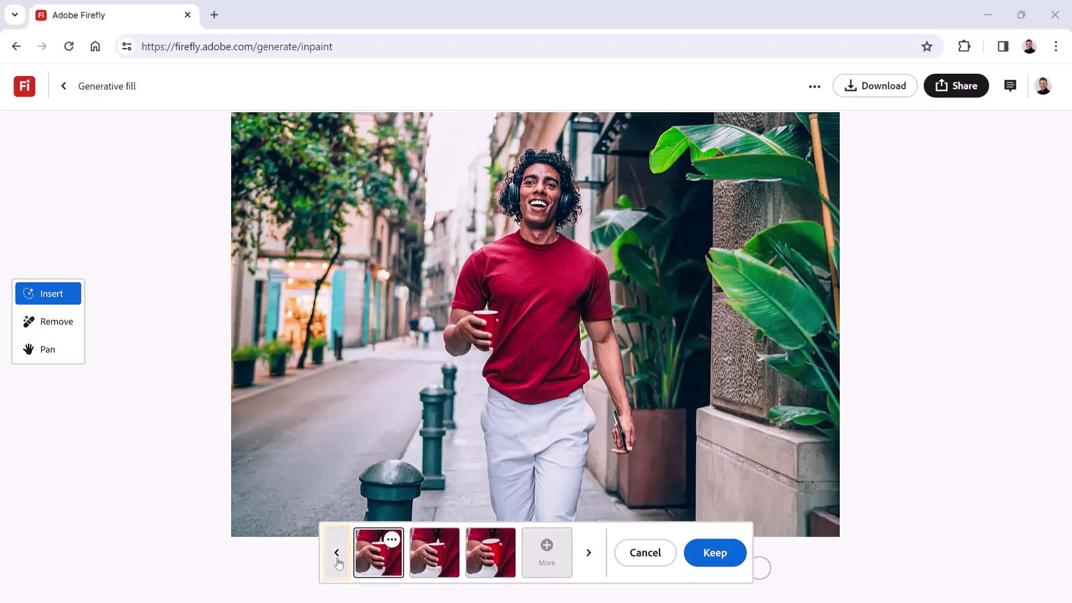
left_click(337, 561)
left_click(337, 560)
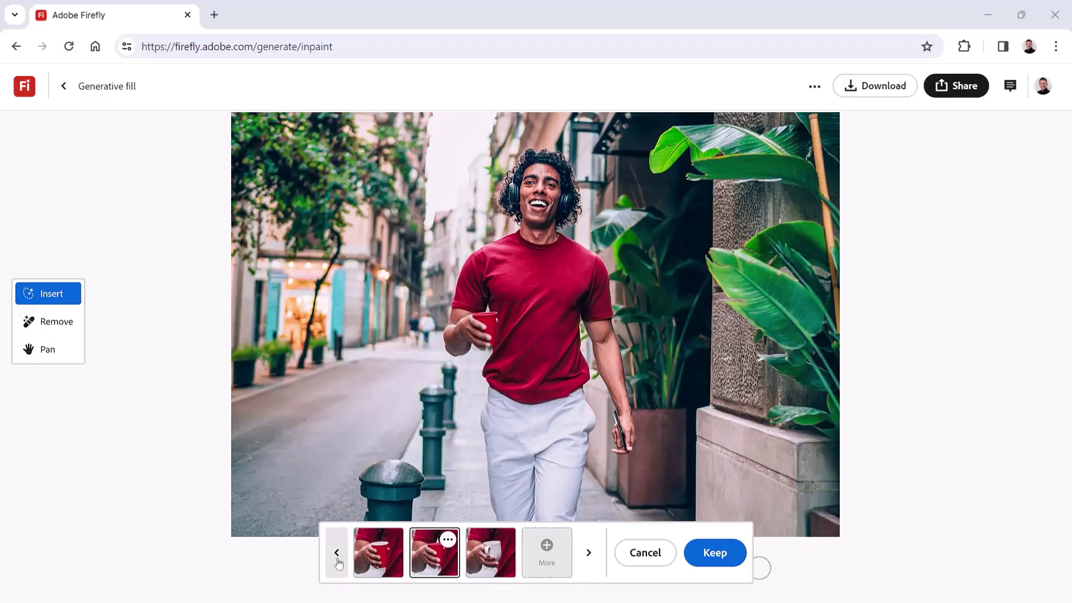
left_click(338, 561)
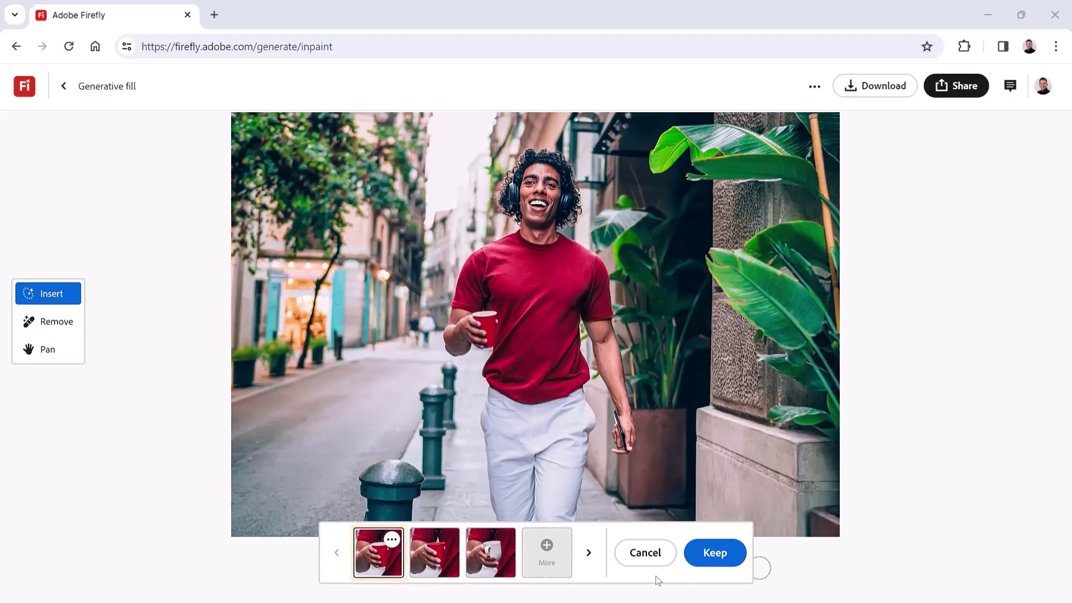
left_click(714, 553)
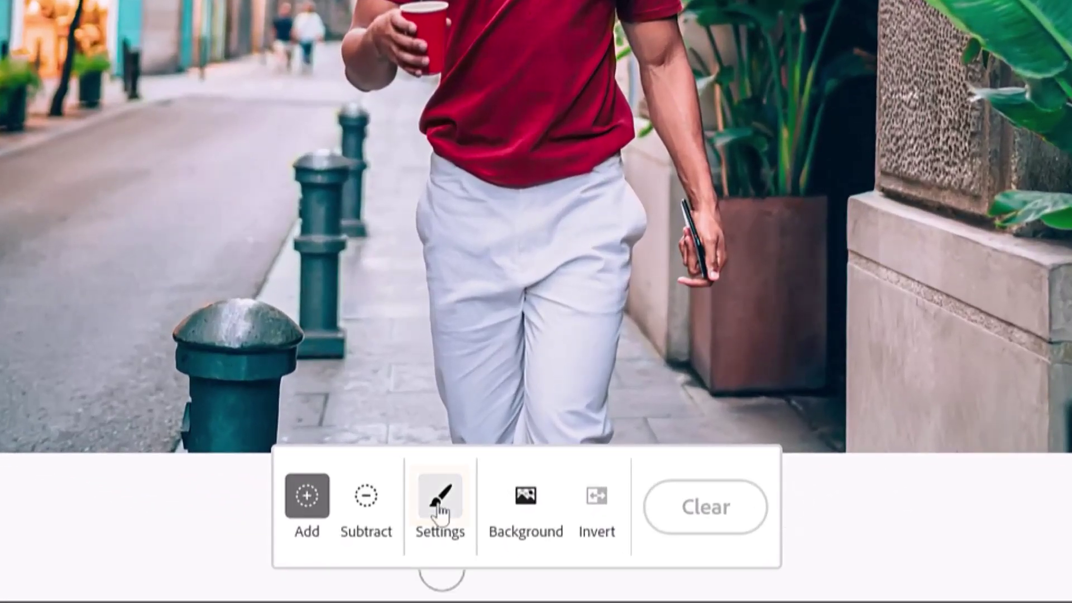
Step: Set the brush size slider in the brush settings from 24% to 28%
left_click(493, 560)
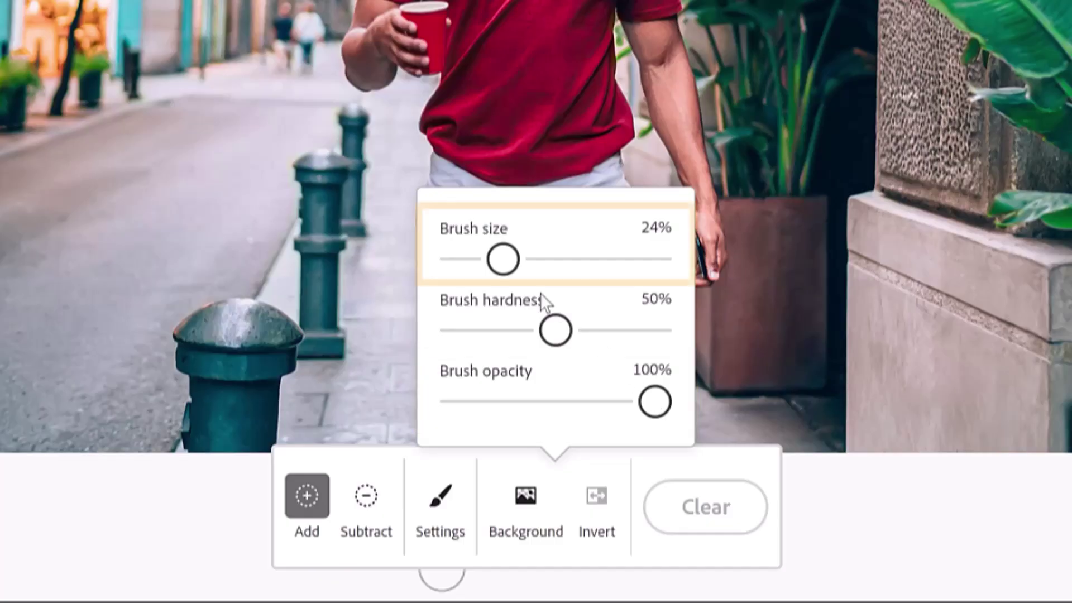
mouse_move(503, 260)
left_mouse_down()
mouse_move(505, 269)
mouse_move(461, 268)
left_mouse_up()
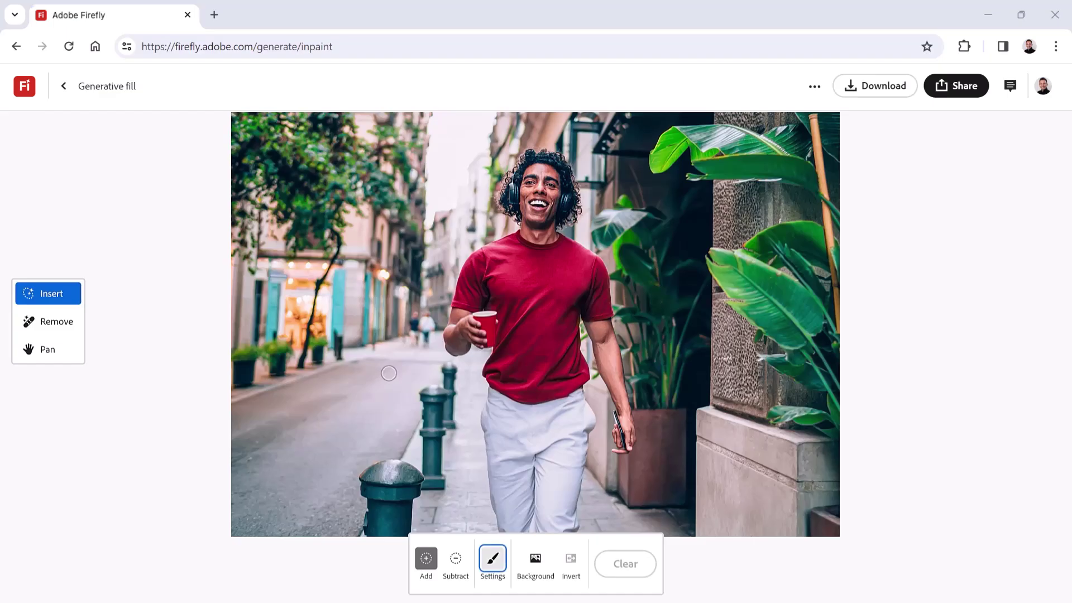
Step: Paint a mask along the bollard, the sidewalk edge and the road's lower-left corner
key("bracketright")
key("bracketright")
key("bracketright")
key("bracketright")
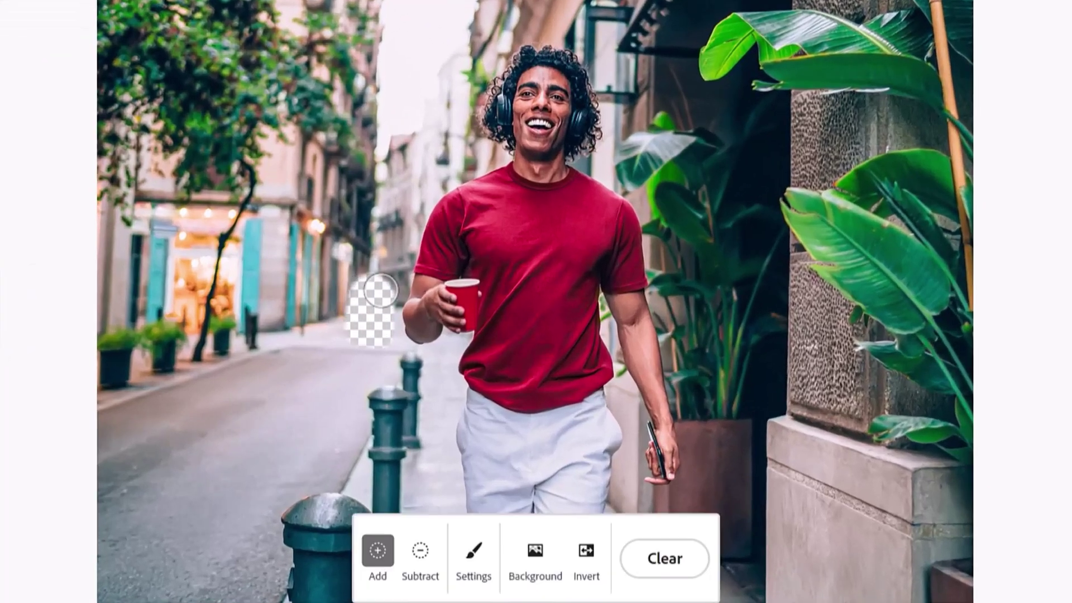
key("bracketleft")
key("bracketleft")
key("bracketleft")
key("bracketleft")
key("bracketleft")
mouse_move(394, 304)
left_mouse_down()
mouse_move(405, 360)
mouse_move(351, 463)
mouse_move(291, 502)
mouse_move(276, 541)
mouse_move(283, 573)
mouse_move(198, 600)
mouse_move(98, 516)
mouse_move(111, 415)
mouse_move(159, 388)
left_mouse_up()
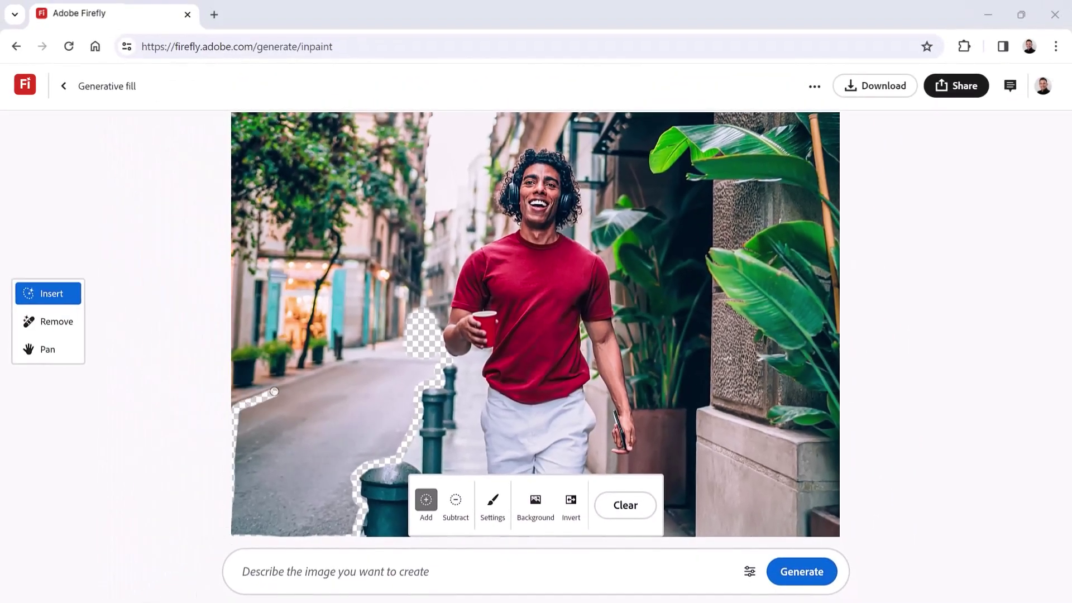
mouse_move(274, 391)
left_mouse_down()
mouse_move(413, 339)
mouse_move(220, 413)
left_mouse_up()
mouse_move(263, 469)
left_mouse_down()
mouse_move(241, 524)
mouse_move(310, 526)
mouse_move(324, 493)
mouse_move(332, 520)
mouse_move(329, 458)
mouse_move(333, 506)
mouse_move(349, 445)
mouse_move(374, 434)
mouse_move(412, 359)
mouse_move(376, 389)
mouse_move(257, 435)
mouse_move(389, 379)
mouse_move(276, 511)
left_mouse_up()
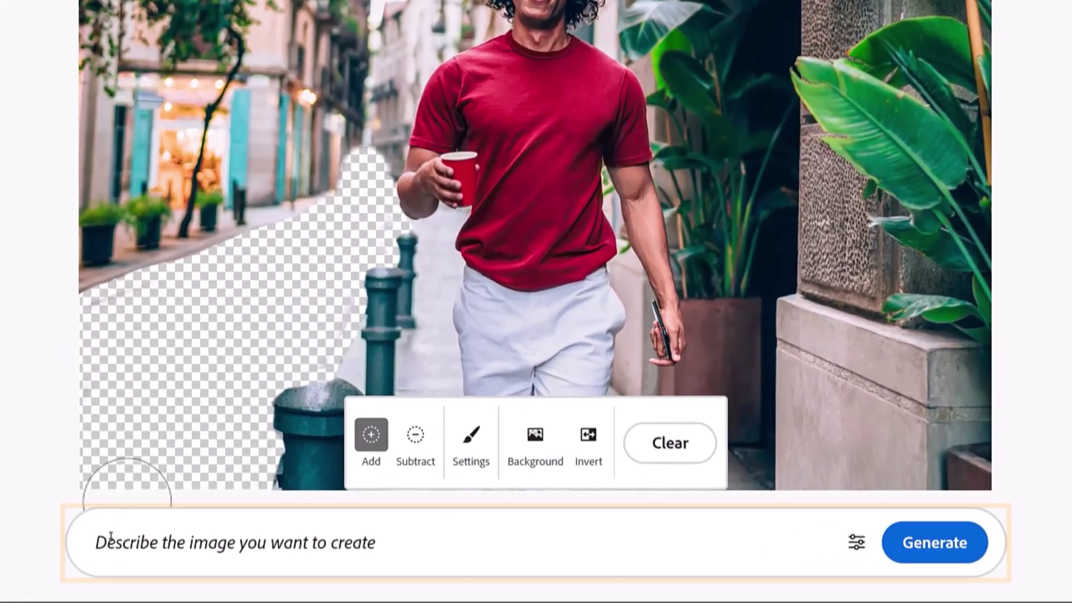
Step: Generate fills for the masked road from the prompt 'Venetian Canal'
type("Venetian Canal")
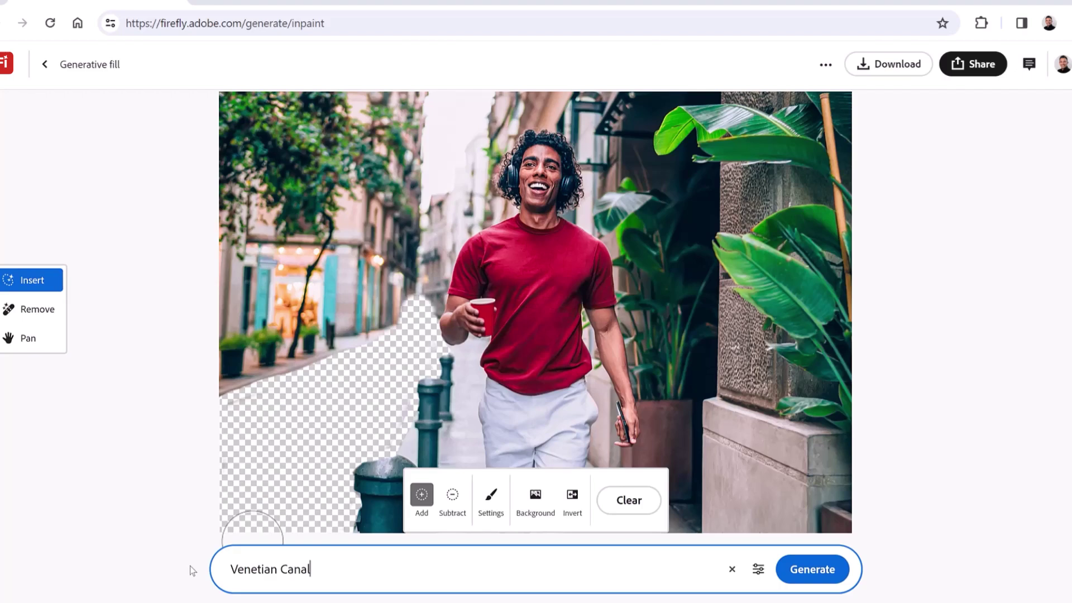
key("Return")
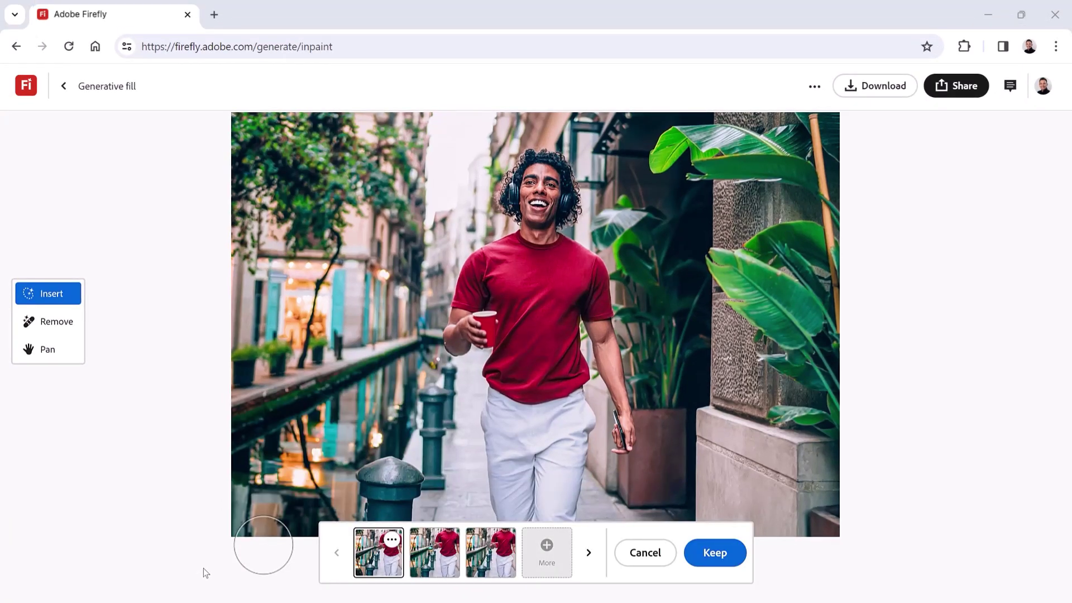
Step: Preview the canal variations and keep the third one with water replacing the road
left_click(433, 563)
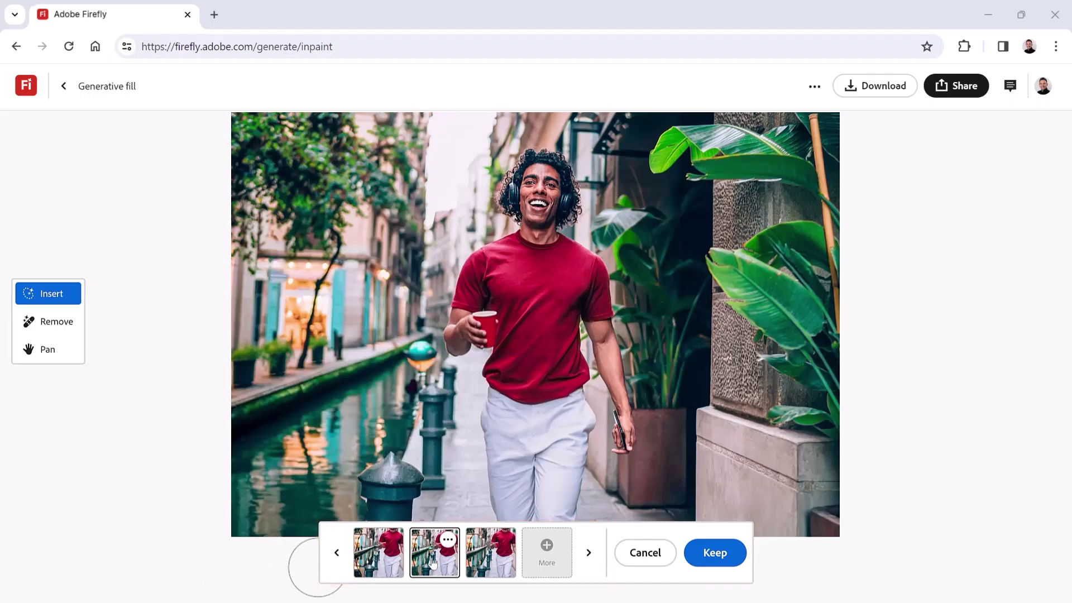
left_click(490, 565)
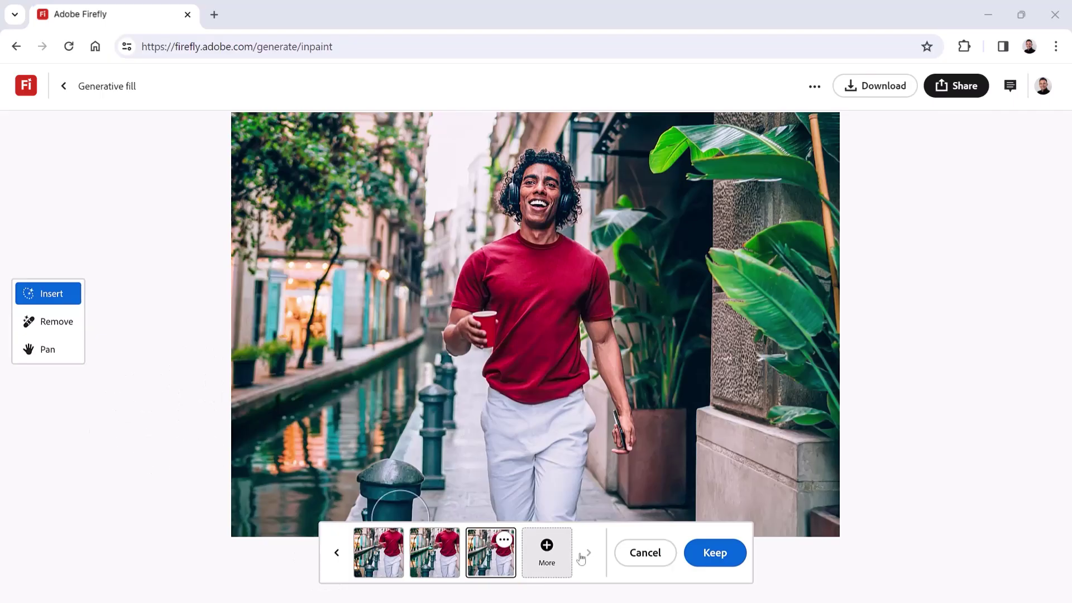
left_click(719, 558)
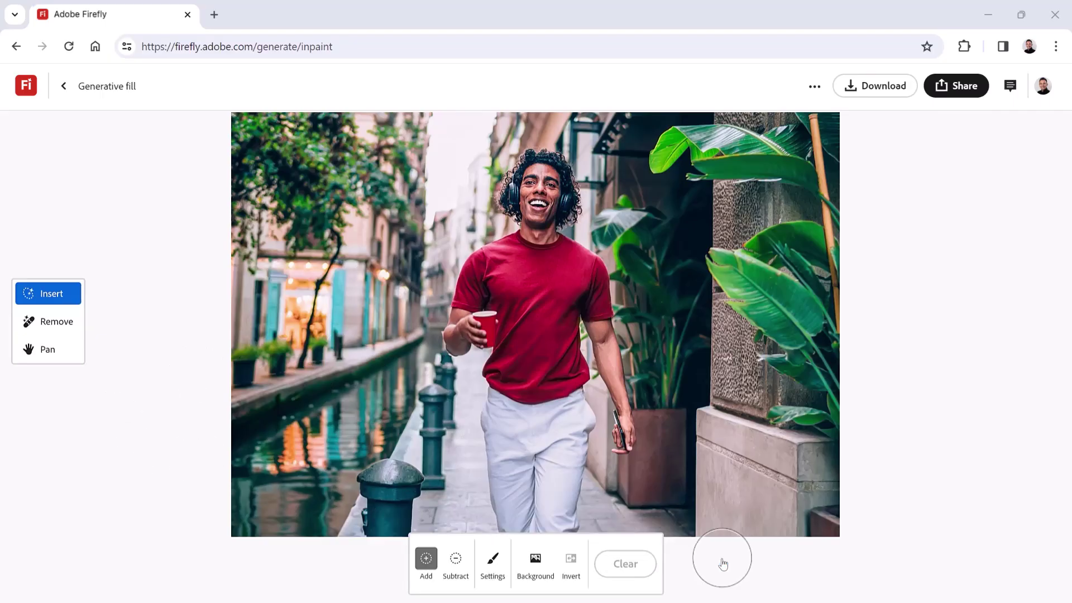